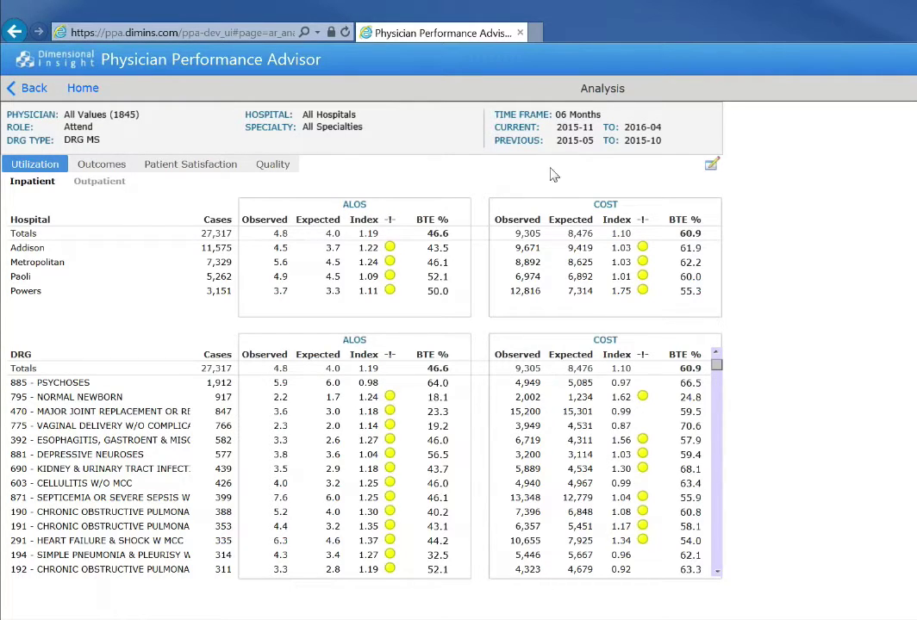
Filter the analysis to the Orthopedic Surgery specialty with physician role set to Perform
left_click(710, 168)
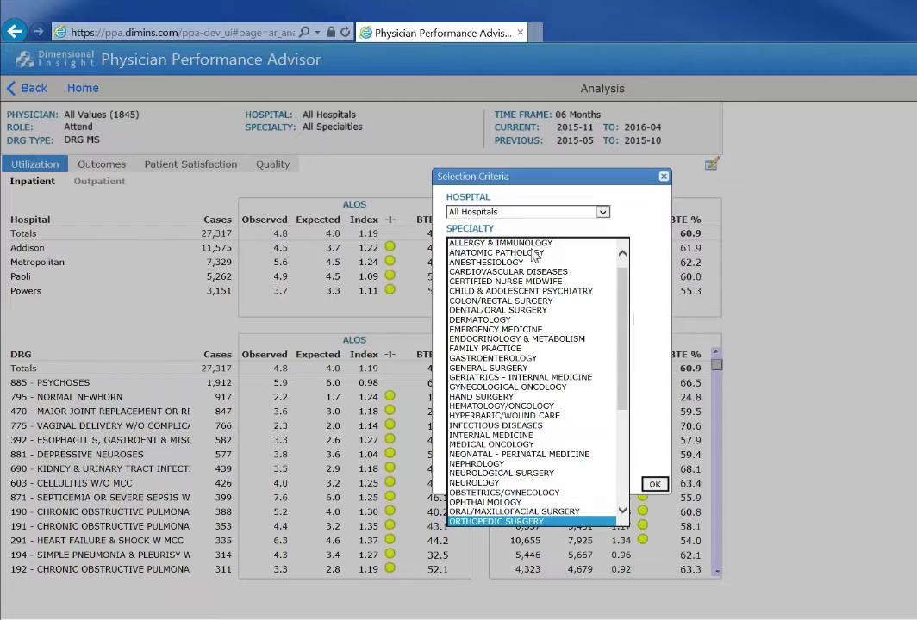
key("Return")
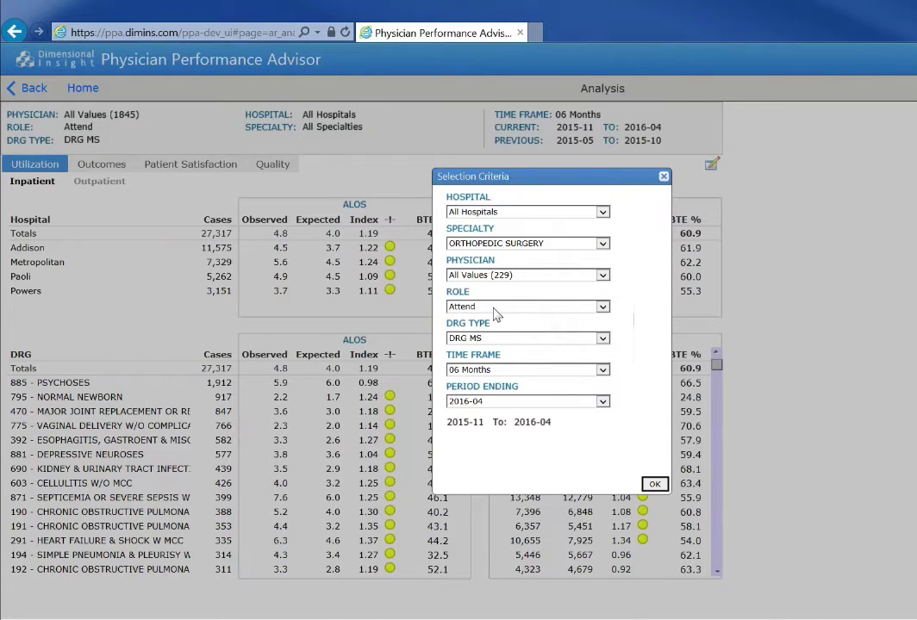
left_click(522, 307)
left_click(489, 327)
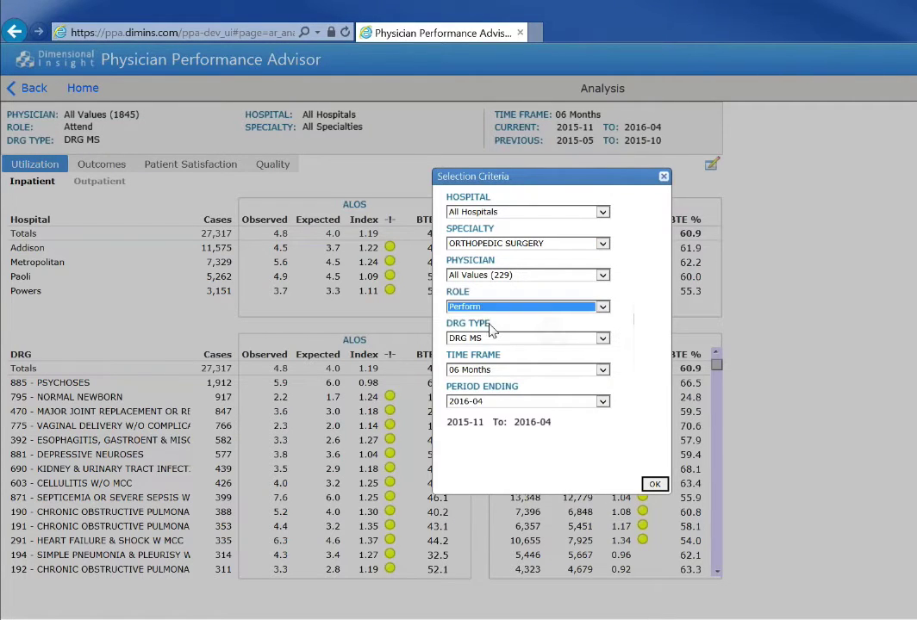
left_click(654, 485)
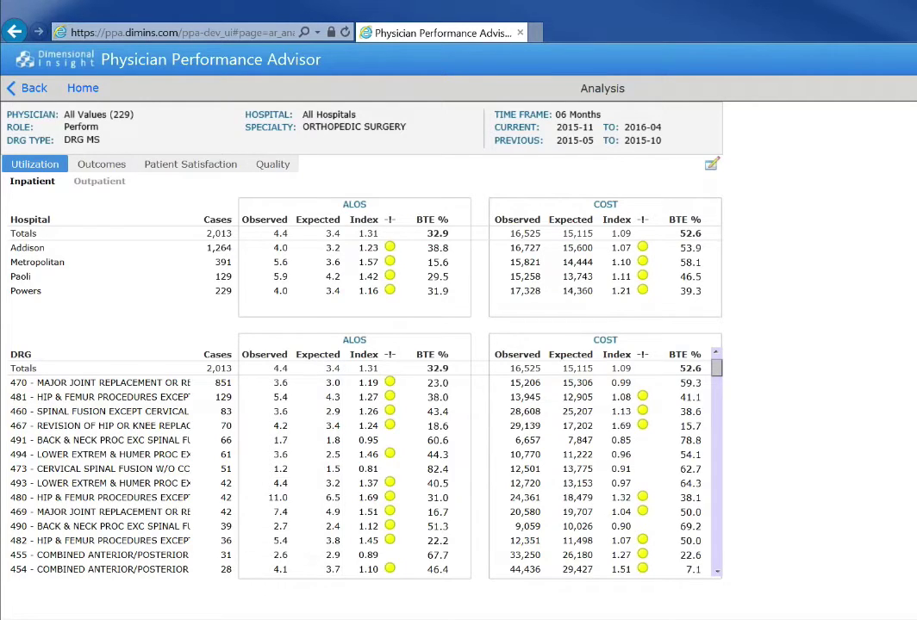
Break down the DRG 470 major joint replacement cases by physician
left_click(262, 391)
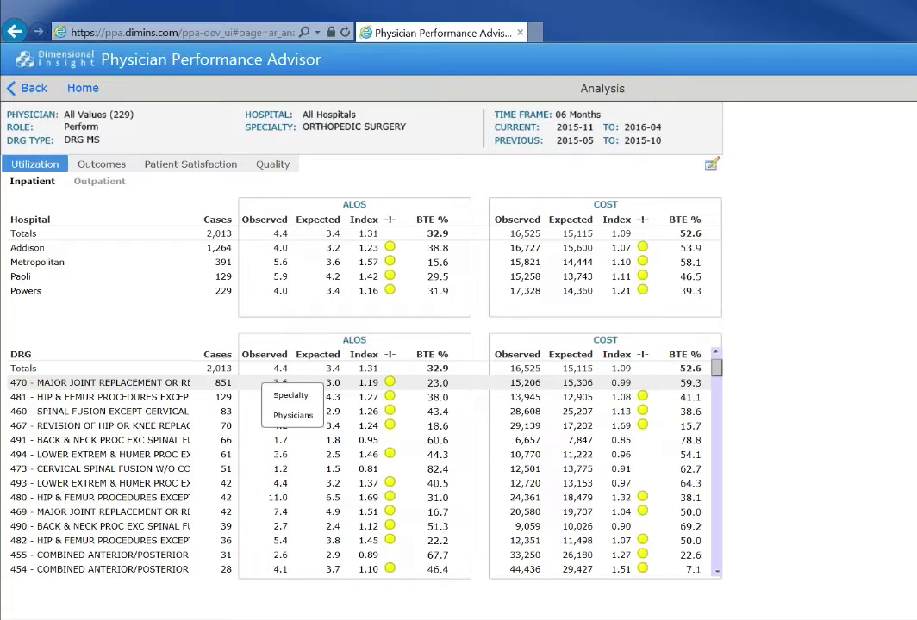
left_click(278, 417)
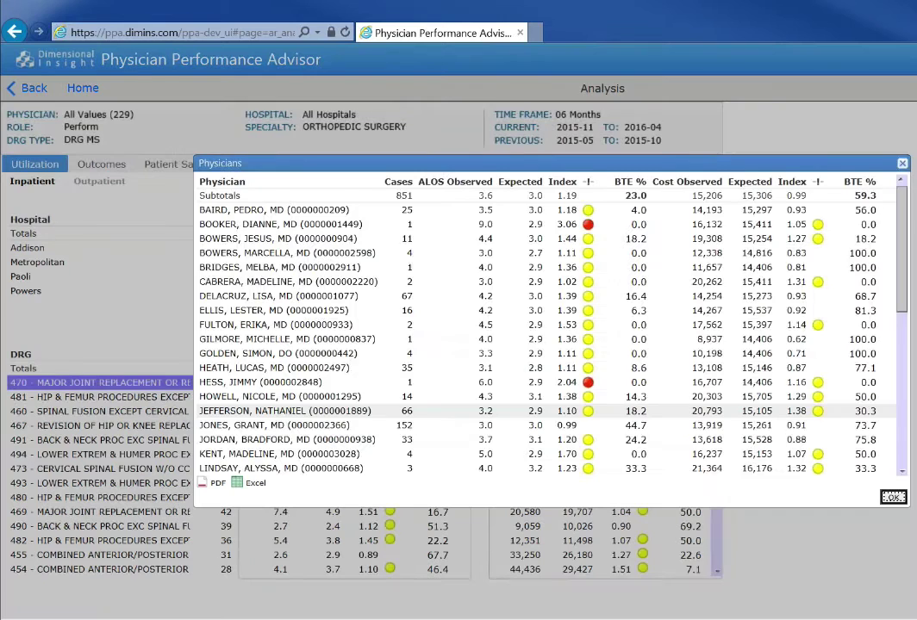
key("Return")
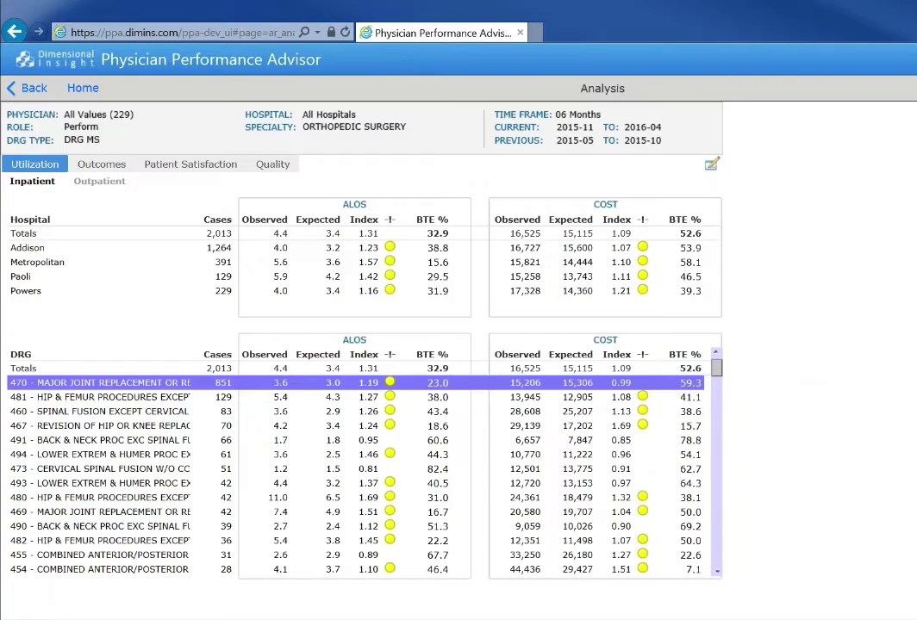
key("Return")
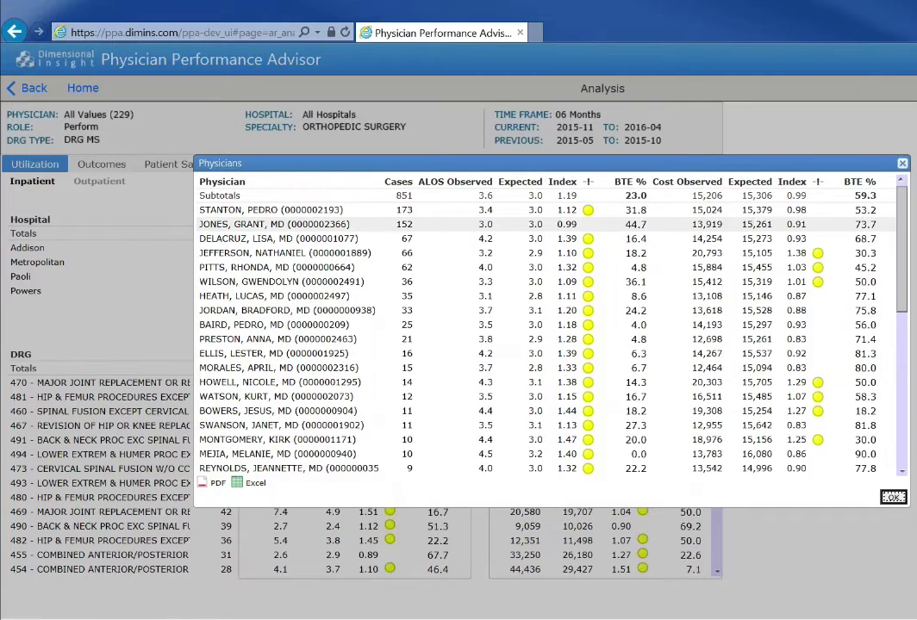
List the encounters of the physician with 66 cases
double_click(380, 259)
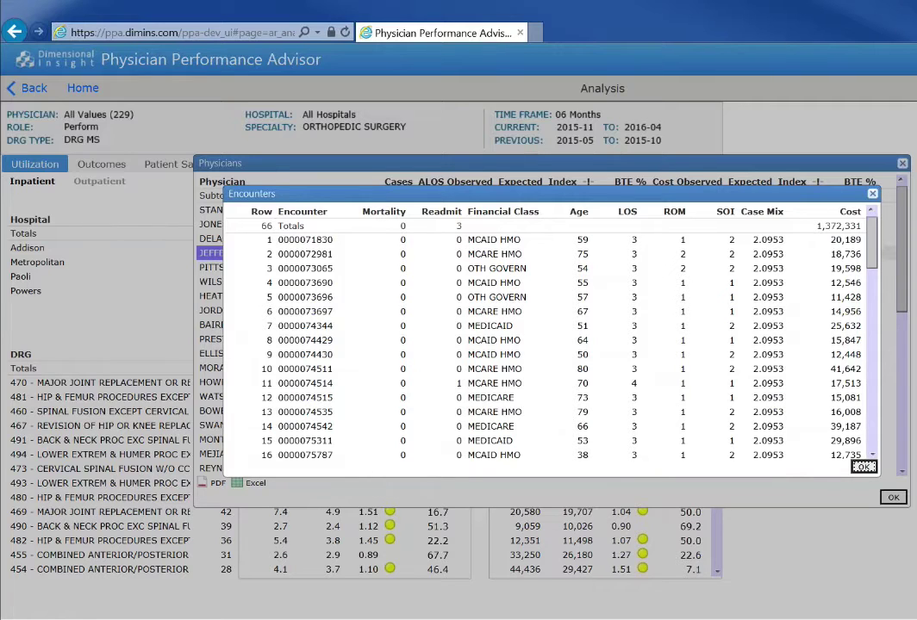
left_click(863, 466)
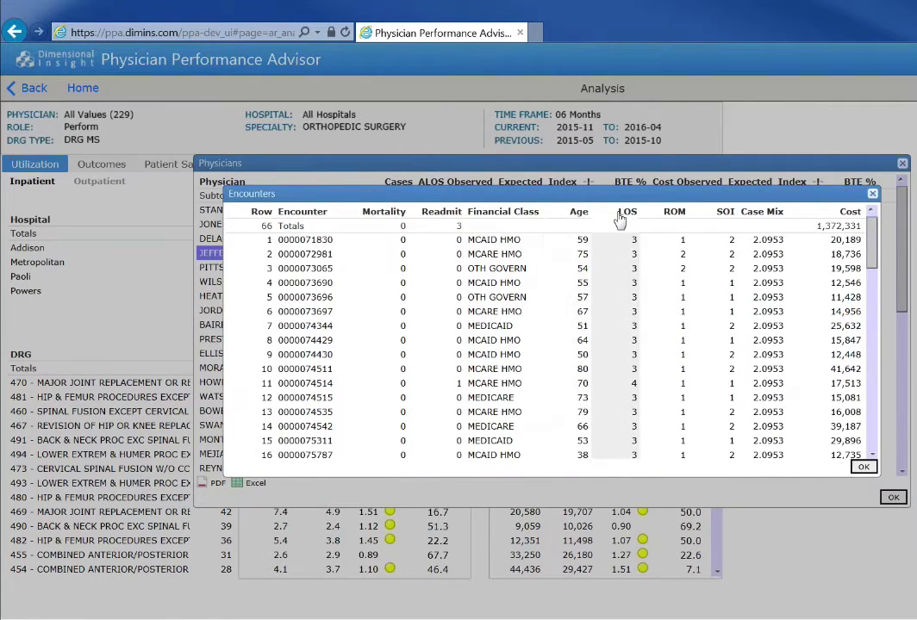
key("Return")
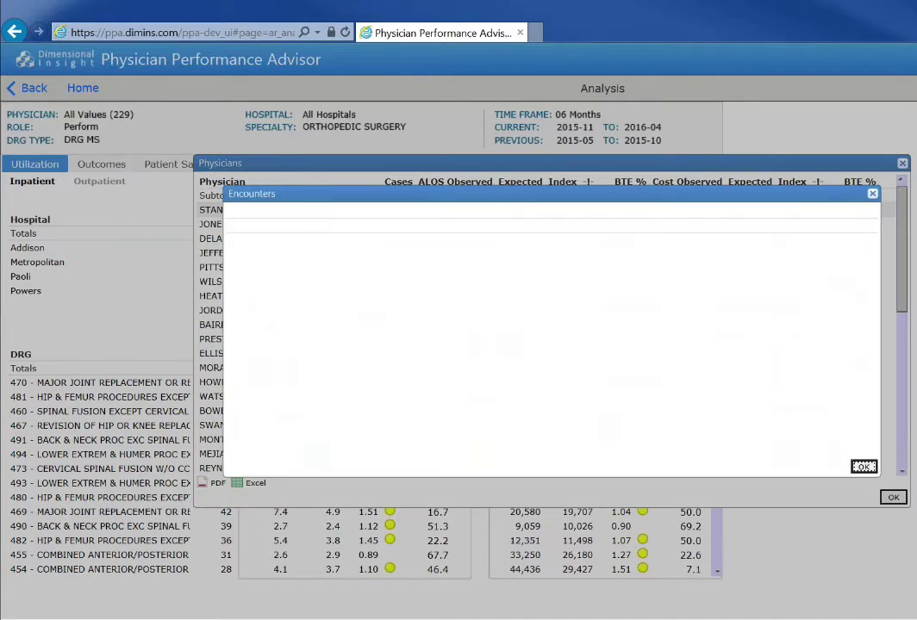
key("Escape")
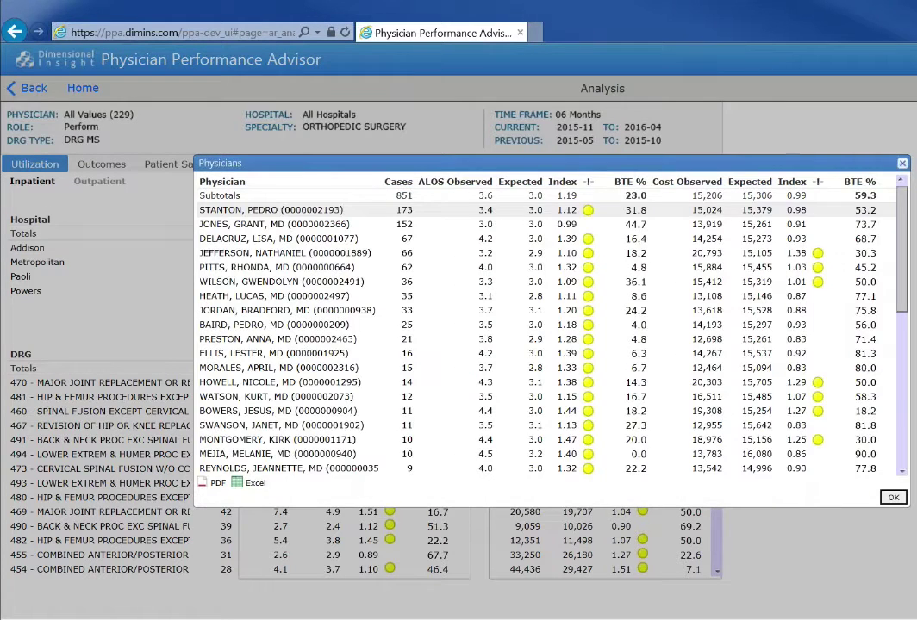
key("Return")
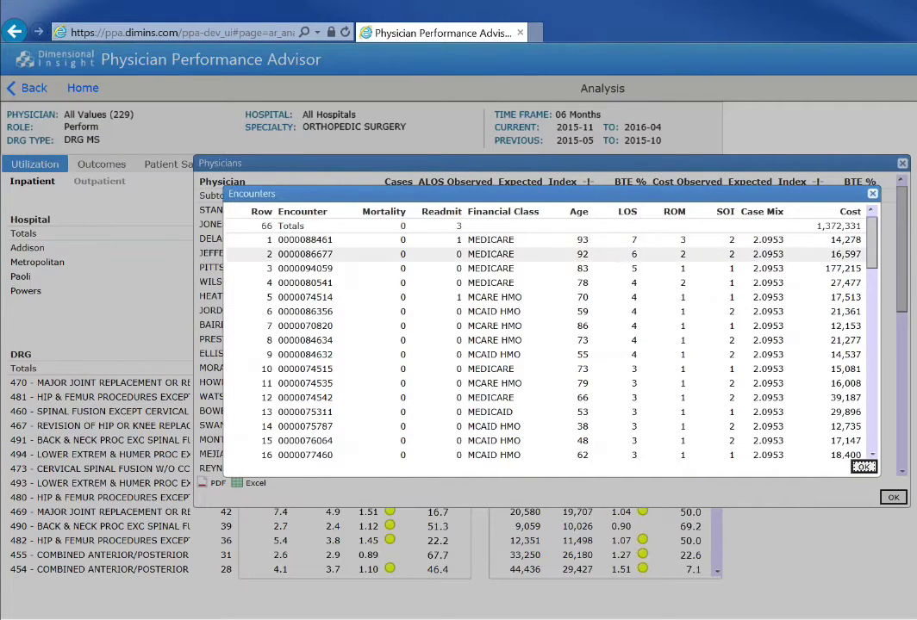
left_click(614, 251)
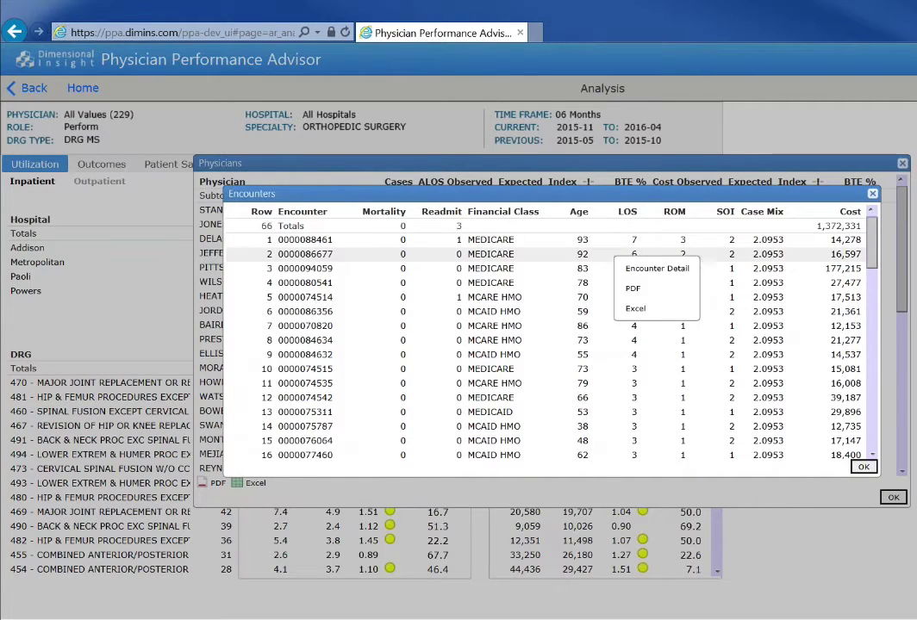
left_click(617, 268)
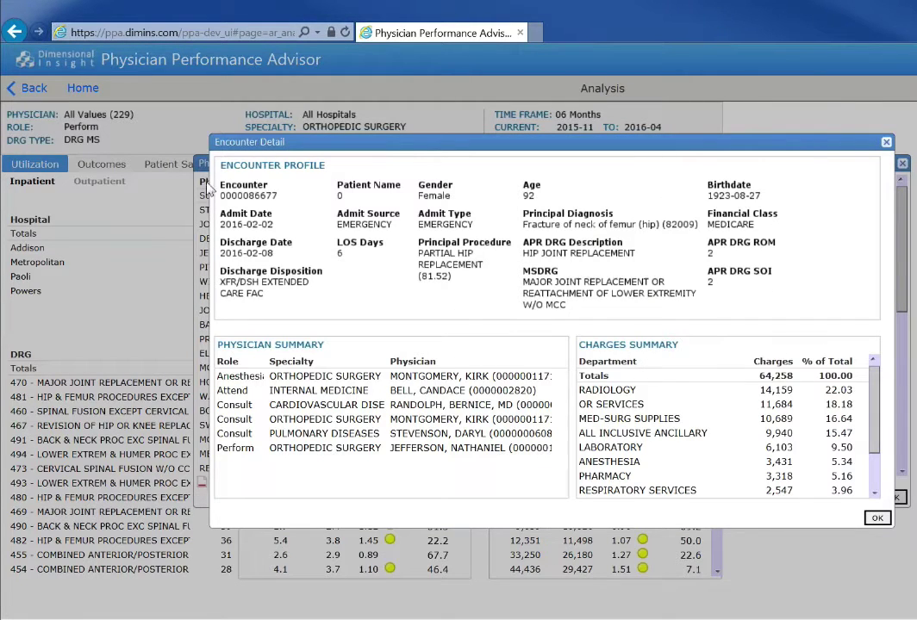
left_click(205, 466)
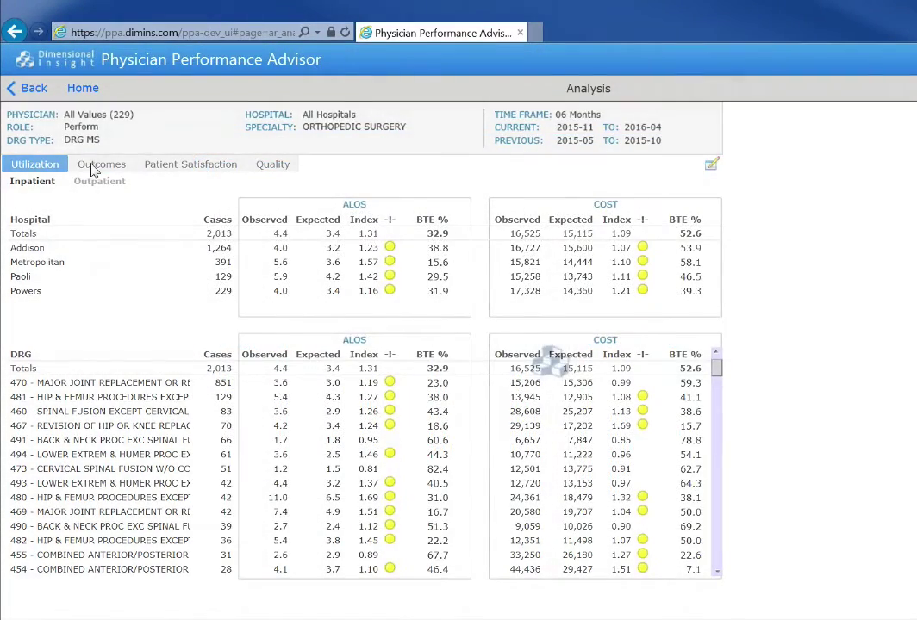
left_click(99, 166)
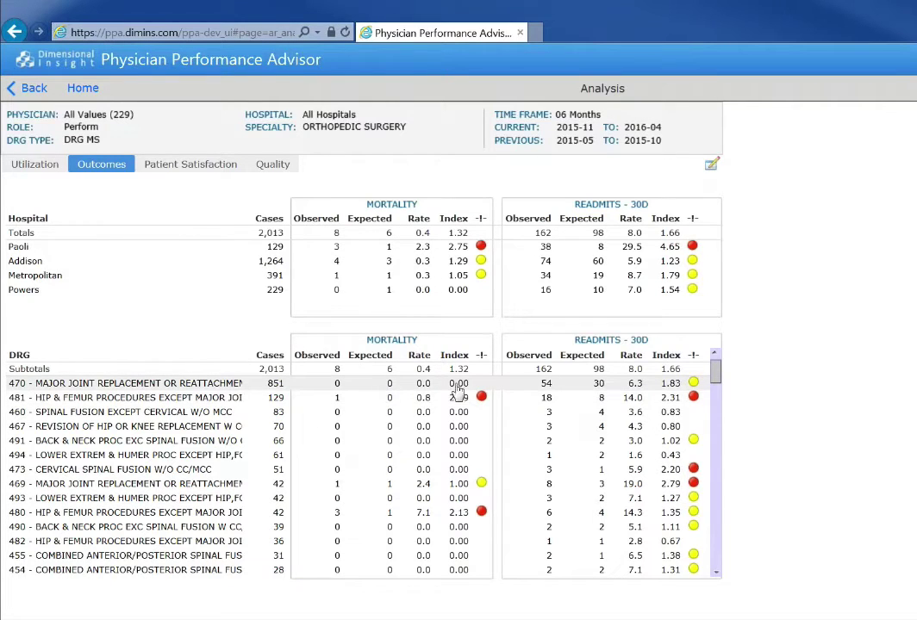
left_click(541, 384)
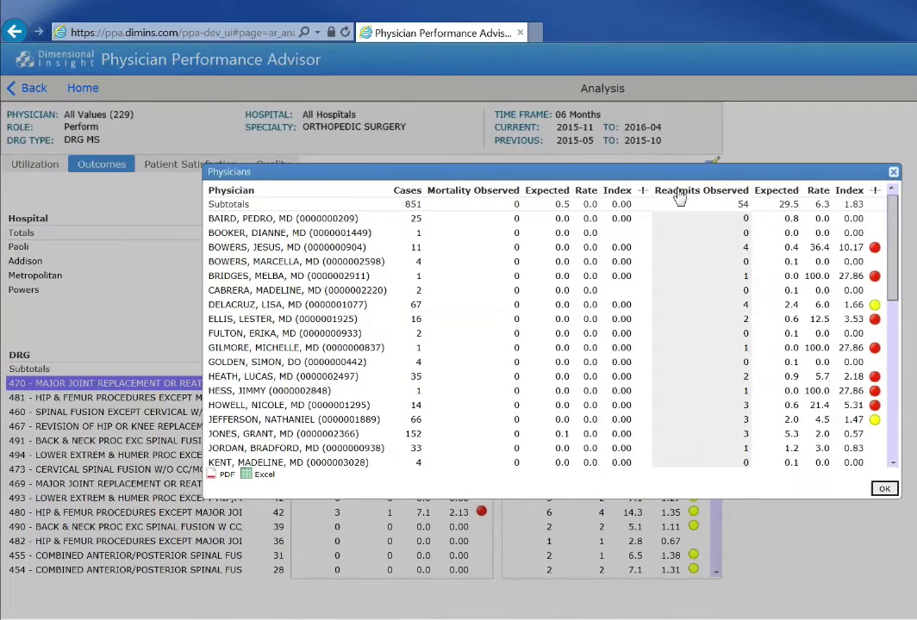
left_click(680, 192)
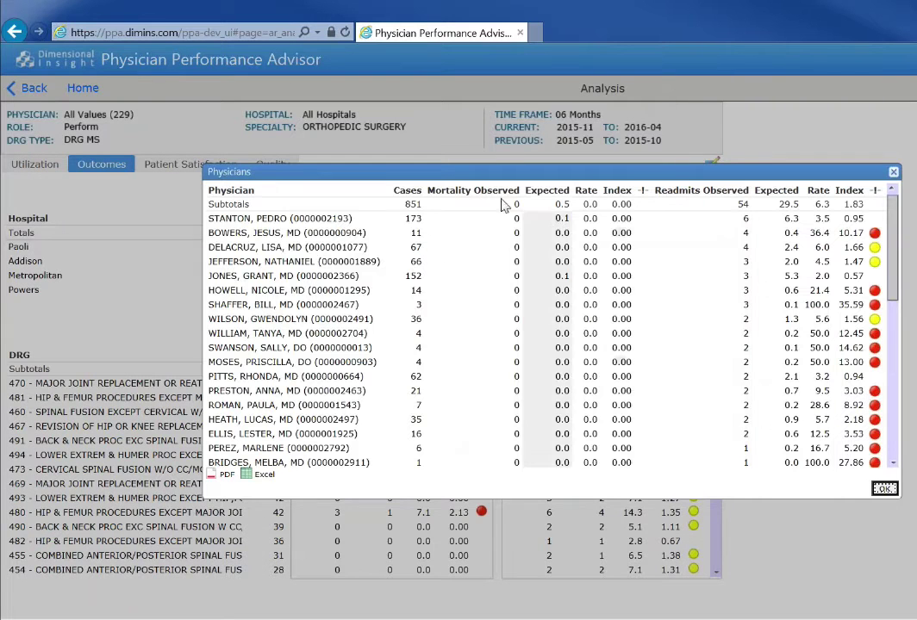
left_click(387, 238)
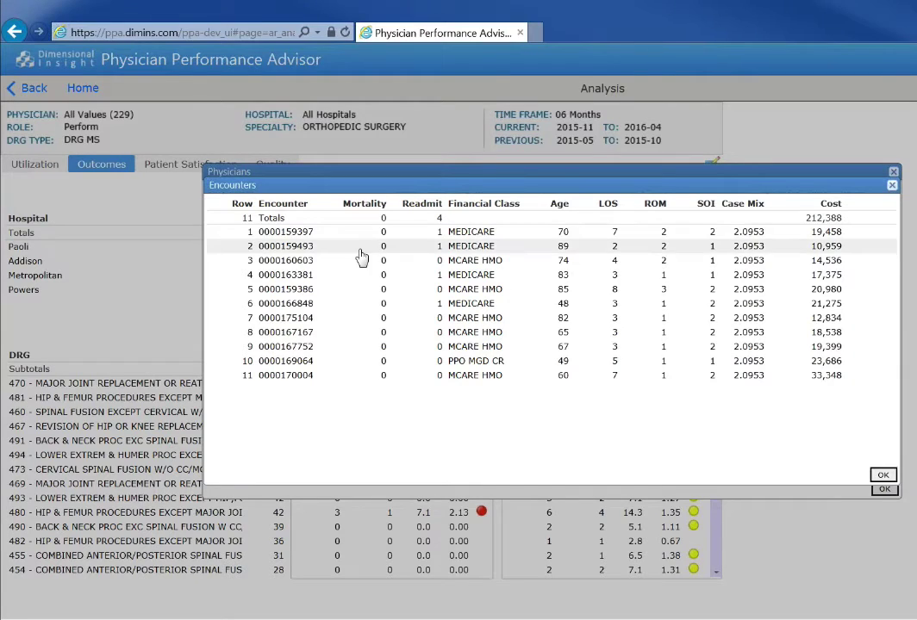
left_click(360, 254)
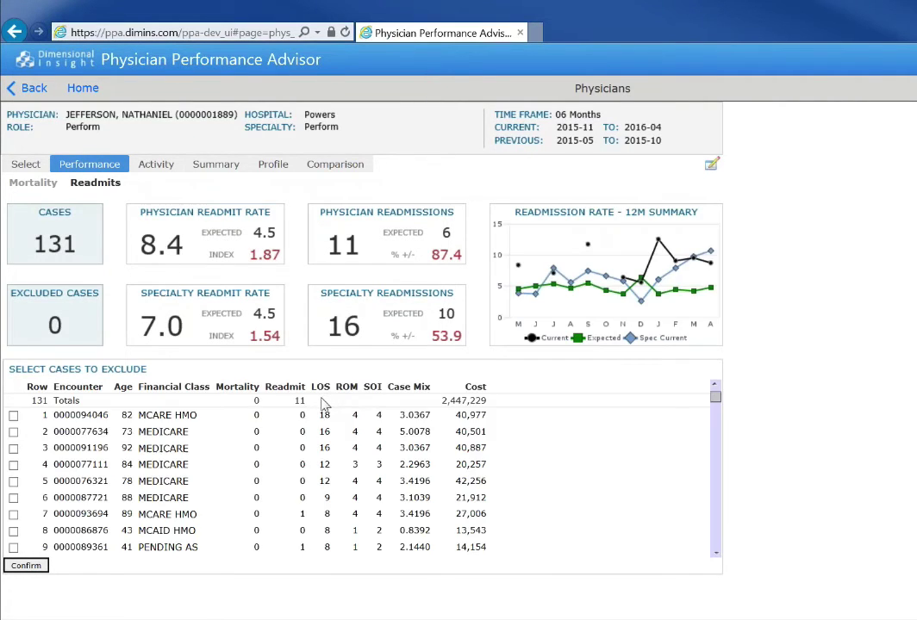
Open the physician's performance summary and scroll down to Patient Satisfaction
left_click(333, 433)
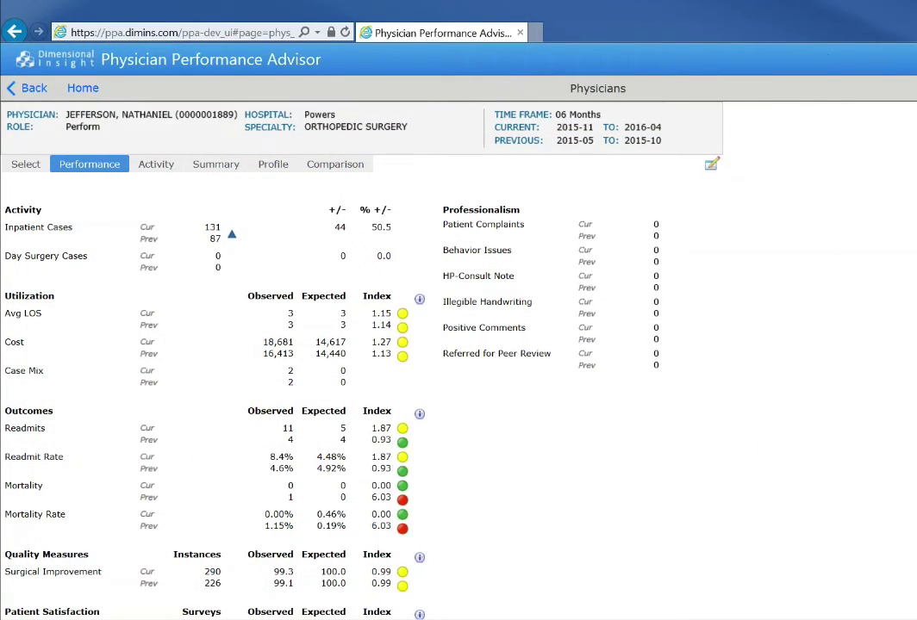
scroll(381, 345, "down", 3)
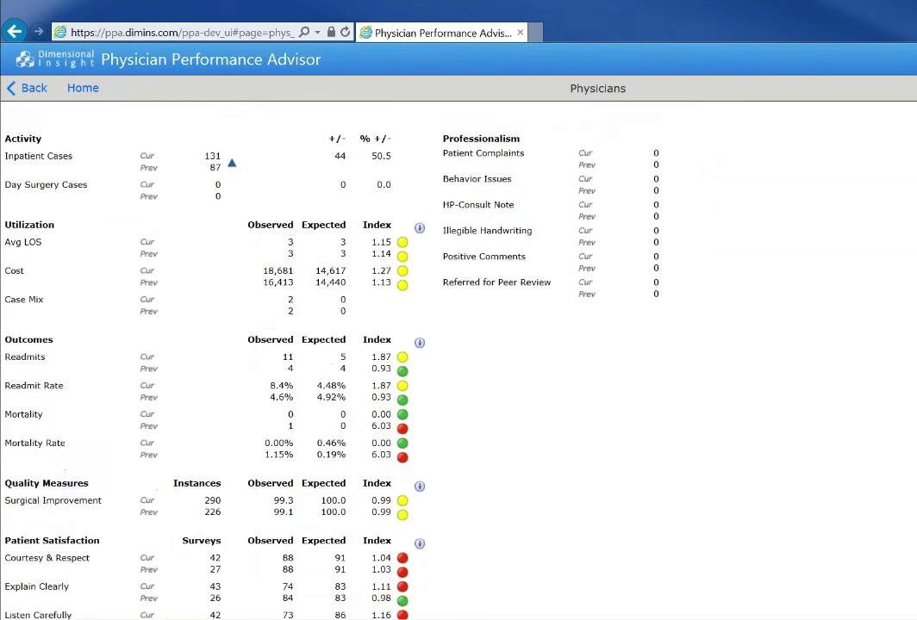
scroll(381, 344, "down", 2)
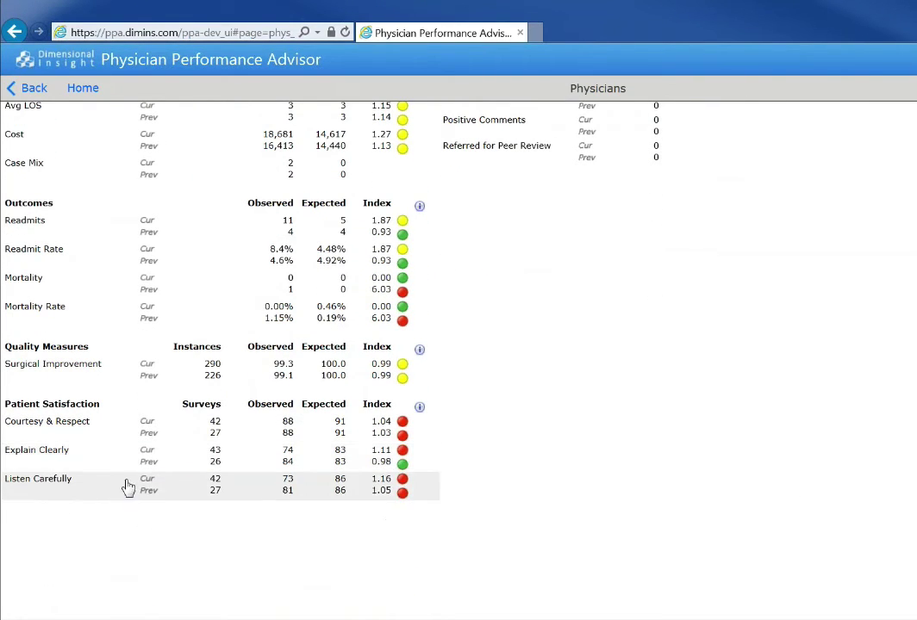
Open the HCAHPS survey breakdown from the Patient Satisfaction info icon
left_click(420, 412)
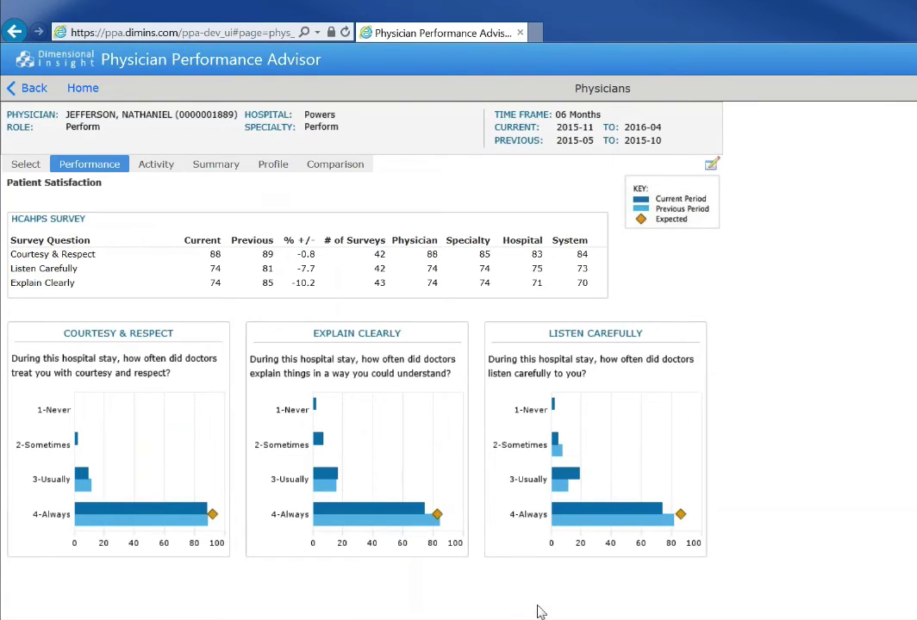